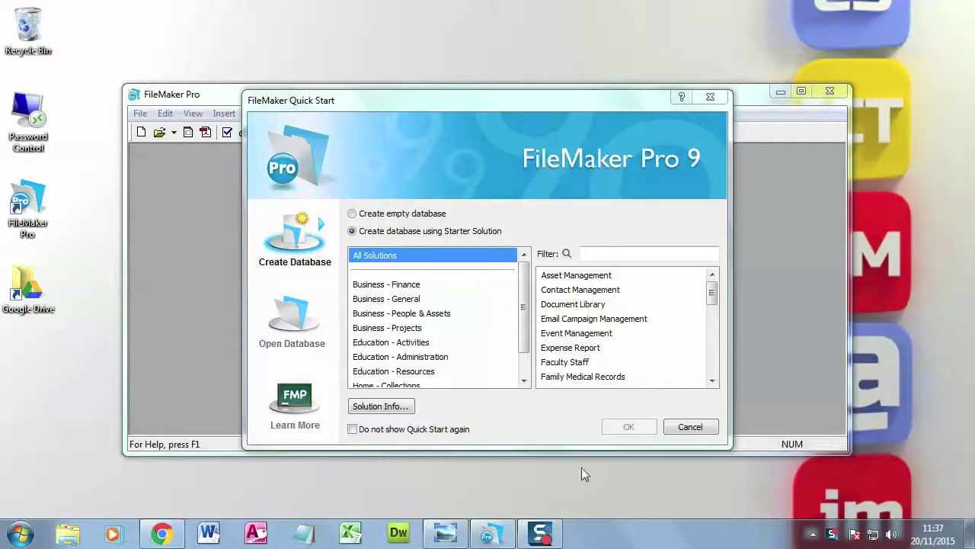
- Bring up the BBC Food sticky toffee pudding recipe, scroll through it, then minimise the browser
click(162, 533)
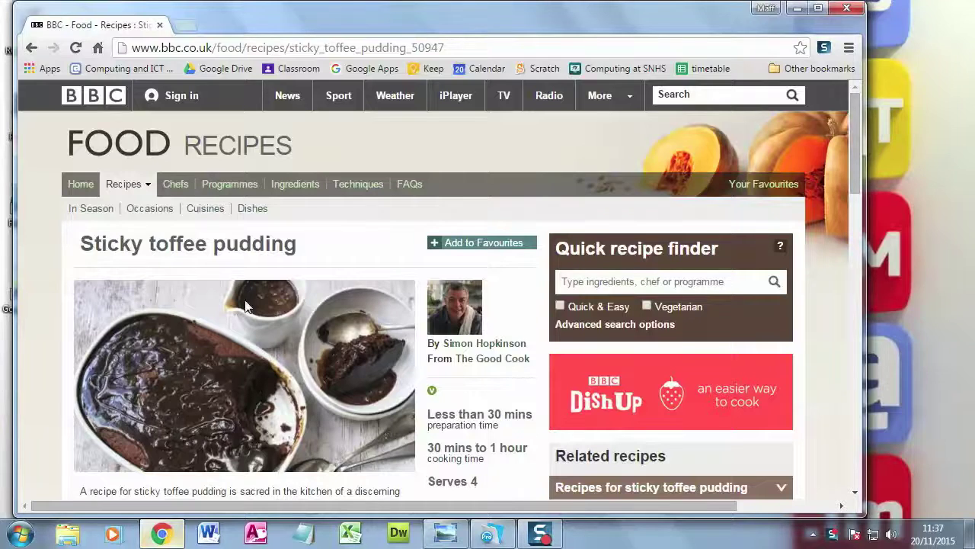
scroll(310, 377, down, 3)
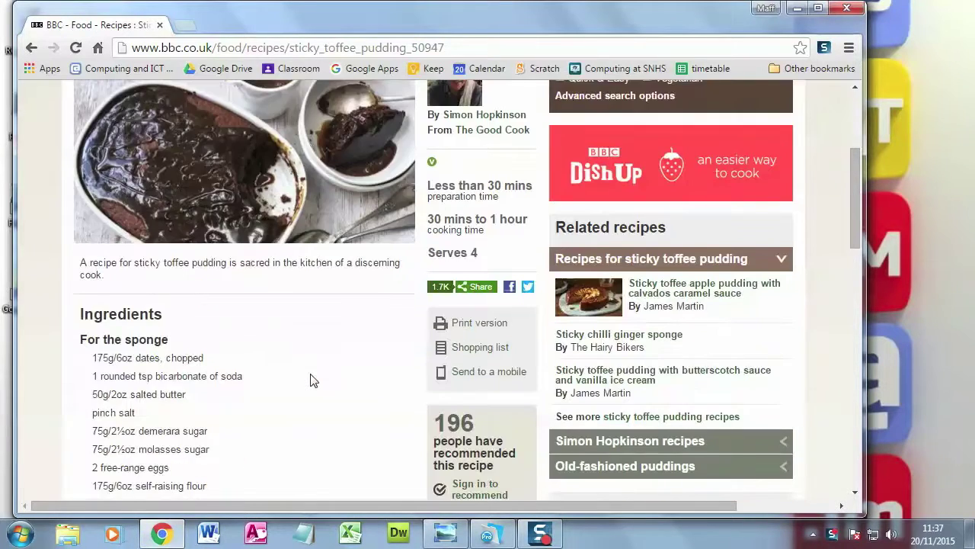
scroll(311, 376, down, 6)
drag(855, 300, 881, 84)
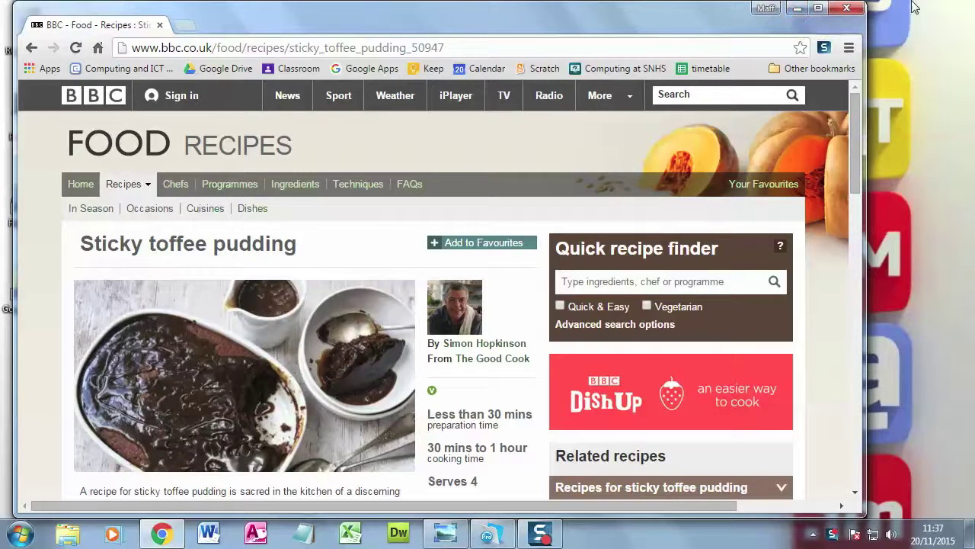
click(798, 10)
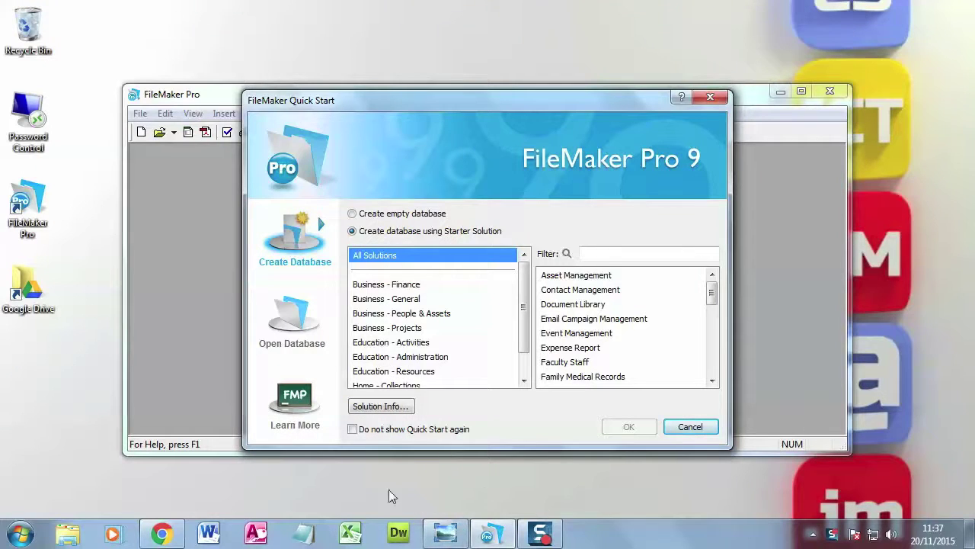
- Restore the handwritten recipe-fields plan in Photo Viewer and move it left beside FileMaker
click(445, 532)
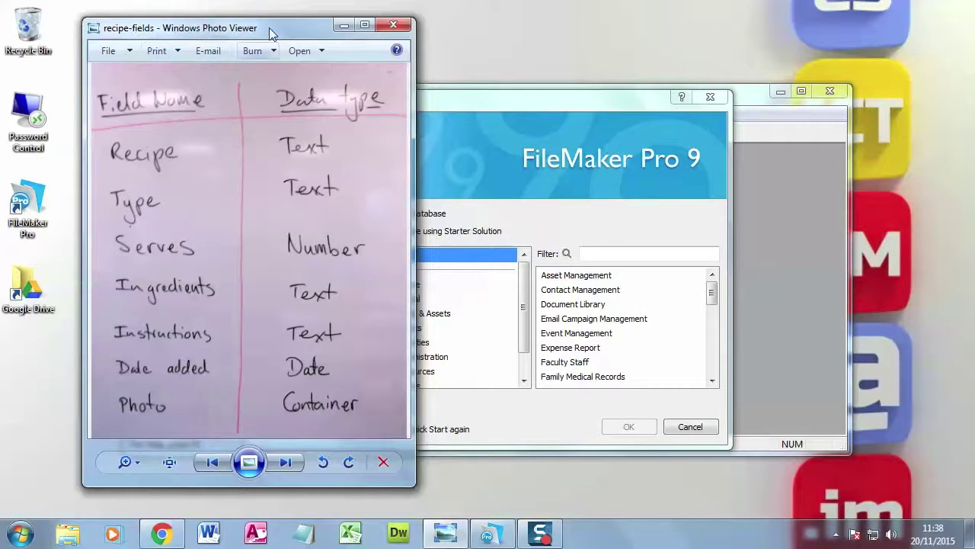
drag(284, 28, 215, 29)
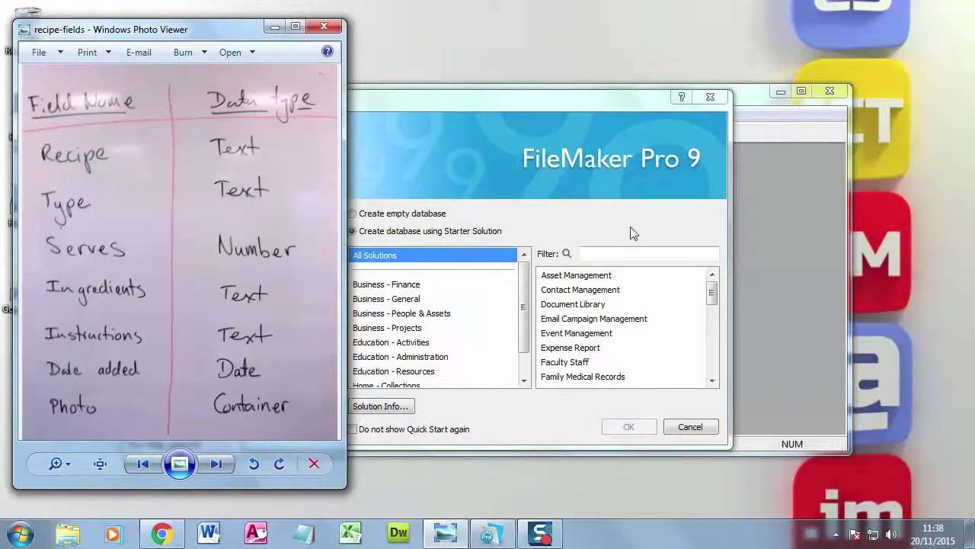
- Create an empty FileMaker database and save it in Documents as example-recipes
click(513, 99)
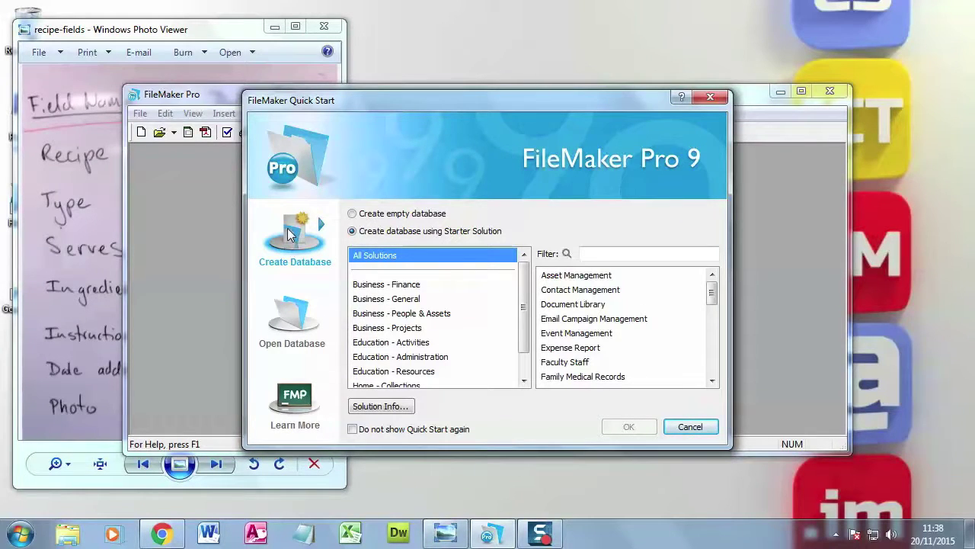
click(353, 214)
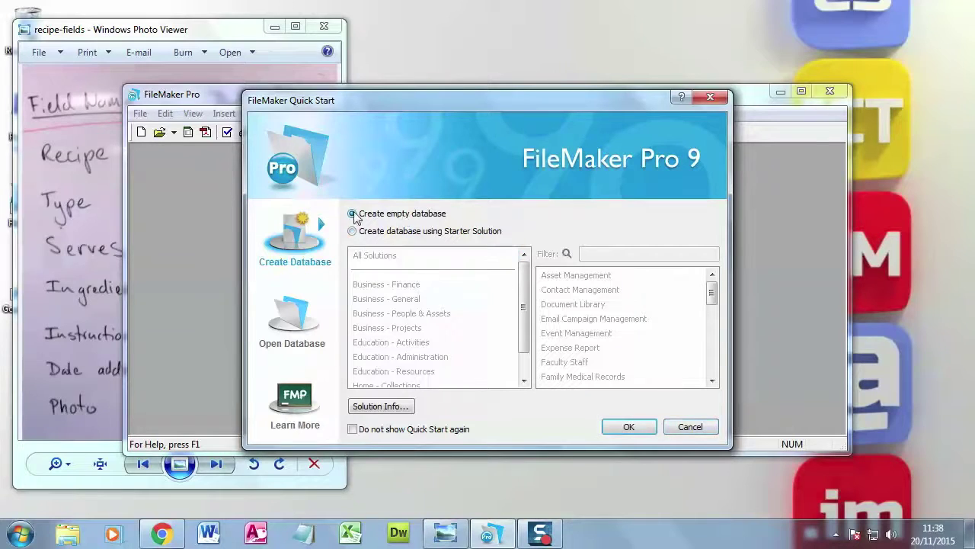
click(625, 427)
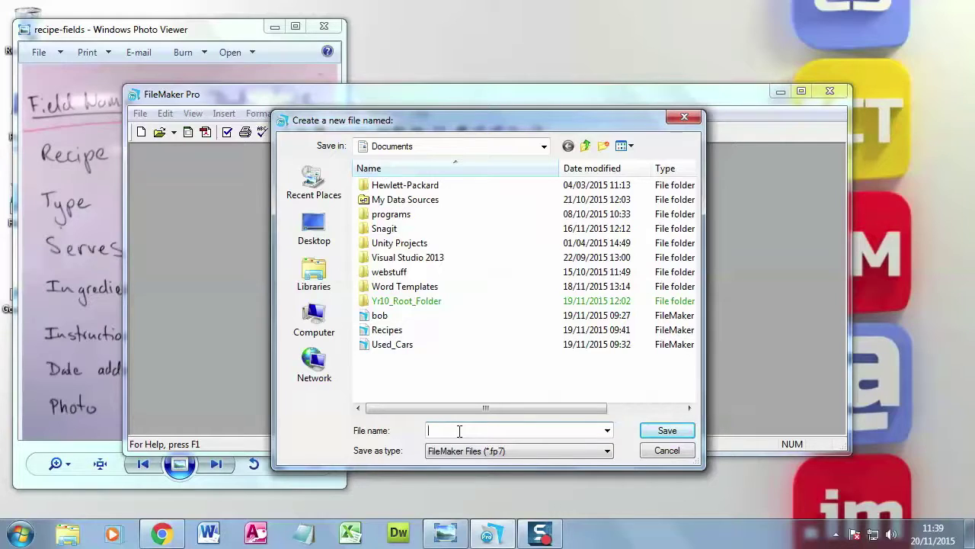
text(exampl)
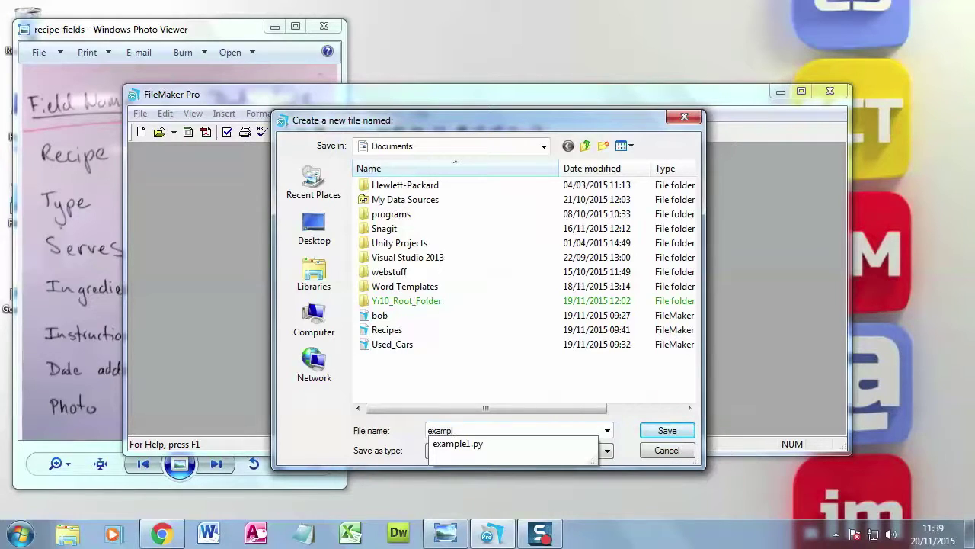
text(e-recipes)
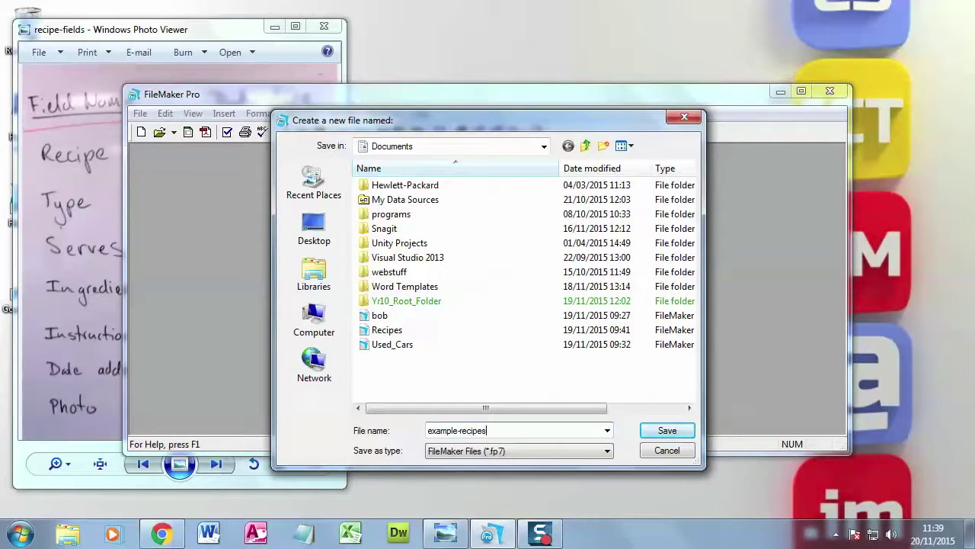
click(675, 430)
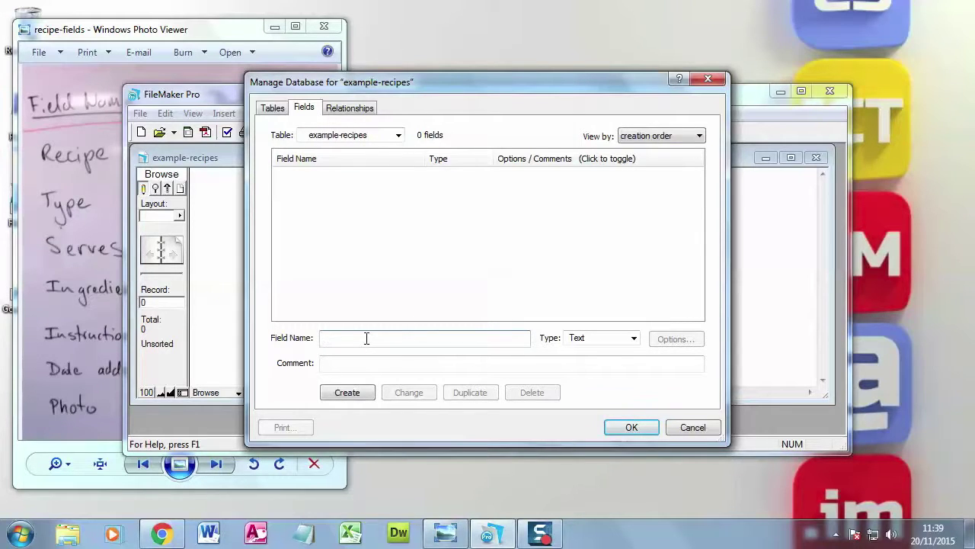
- Define the fields Recipe and Type as Text and Serves as Number
text(Recipe)
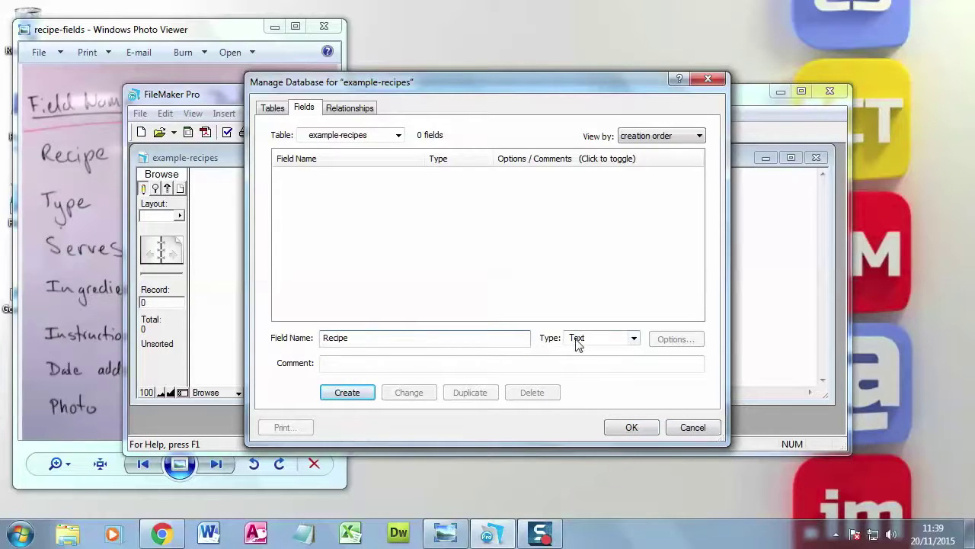
click(356, 393)
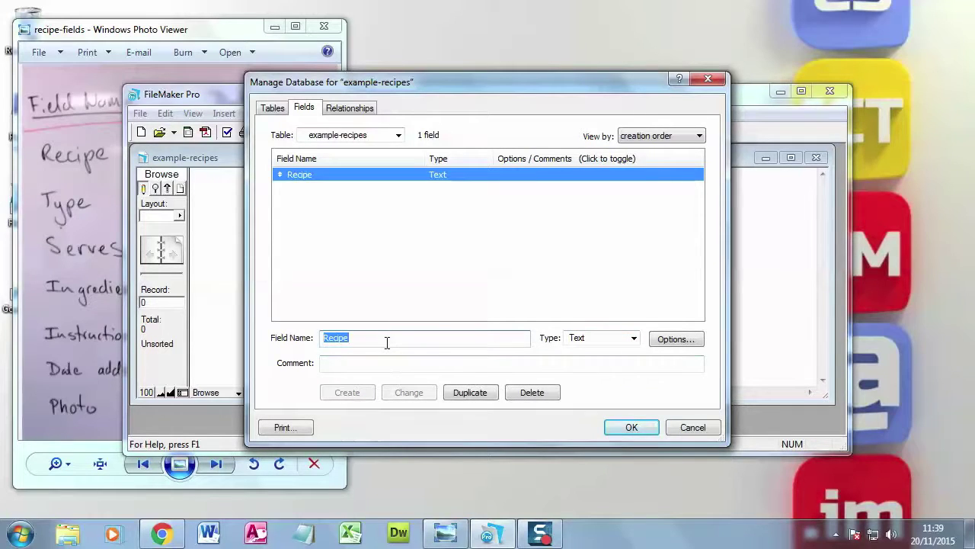
text(Type)
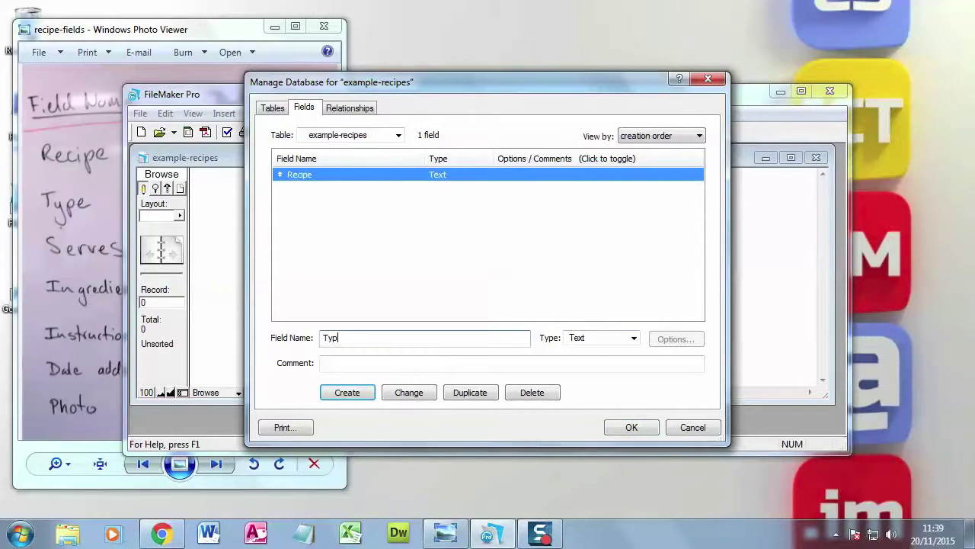
click(363, 392)
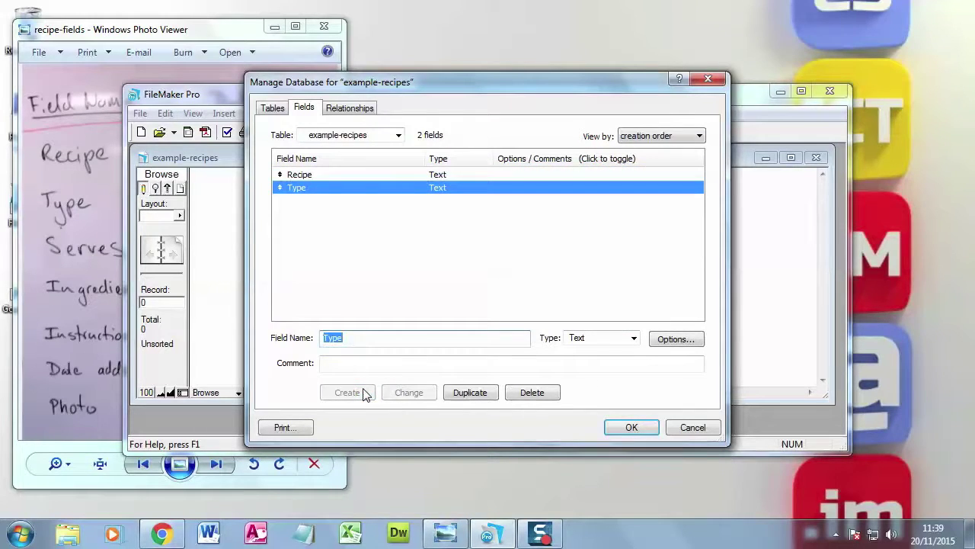
text(Servesd)
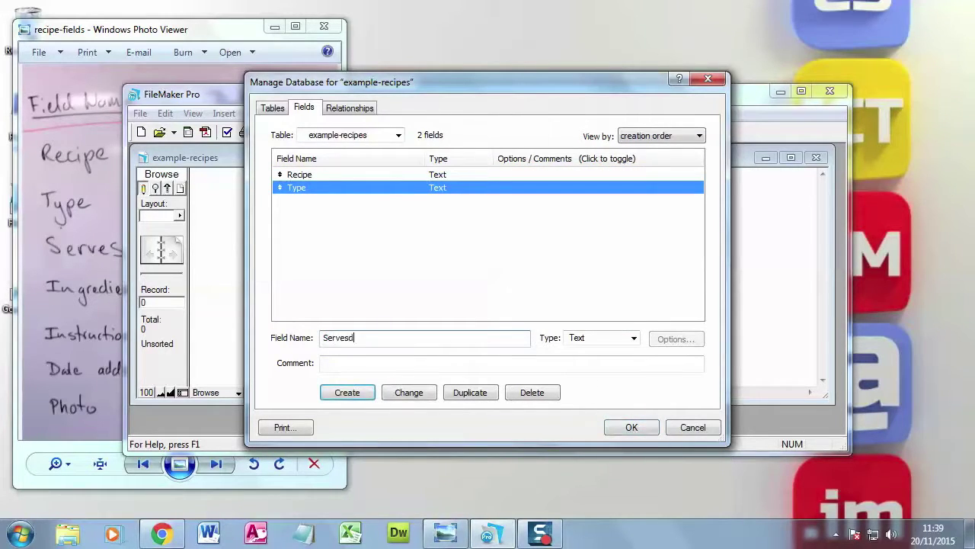
key(BackSpace)
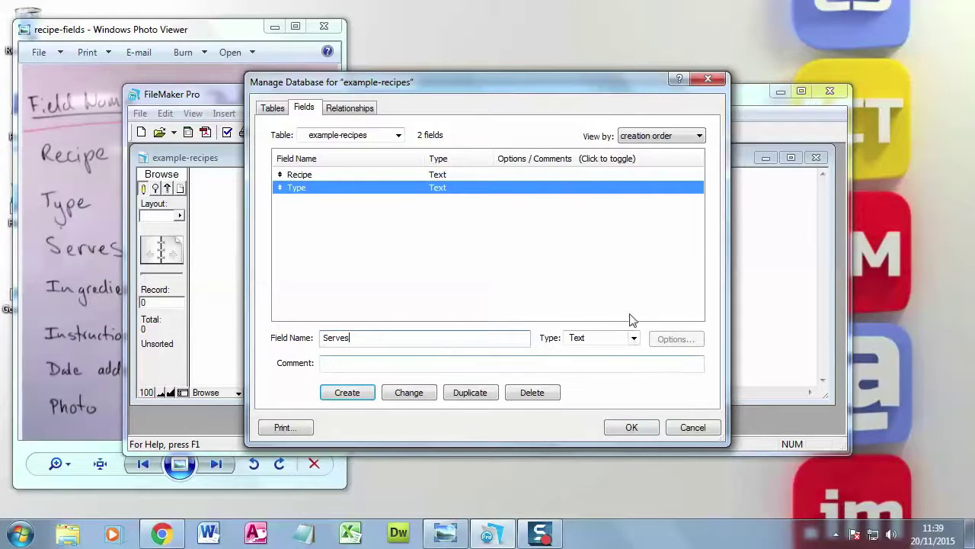
click(633, 338)
click(592, 360)
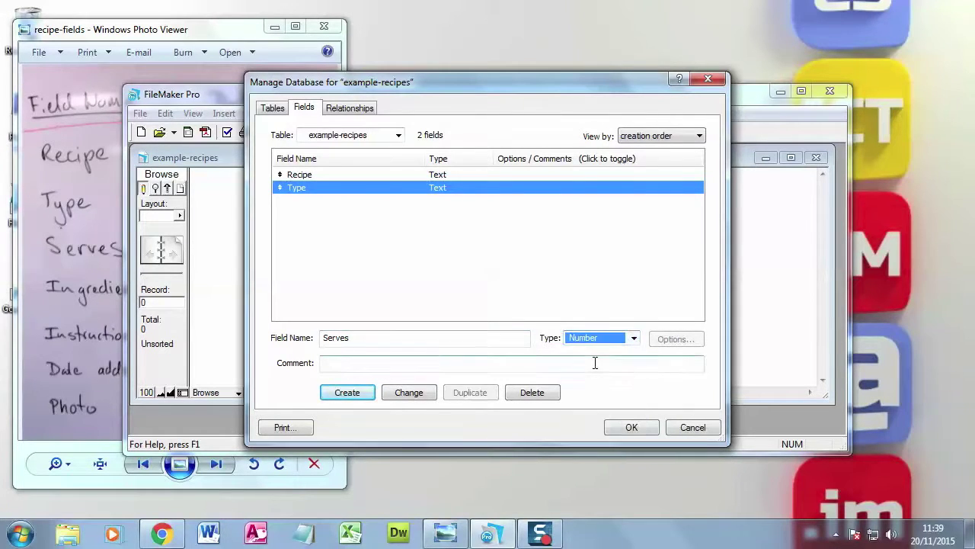
click(362, 393)
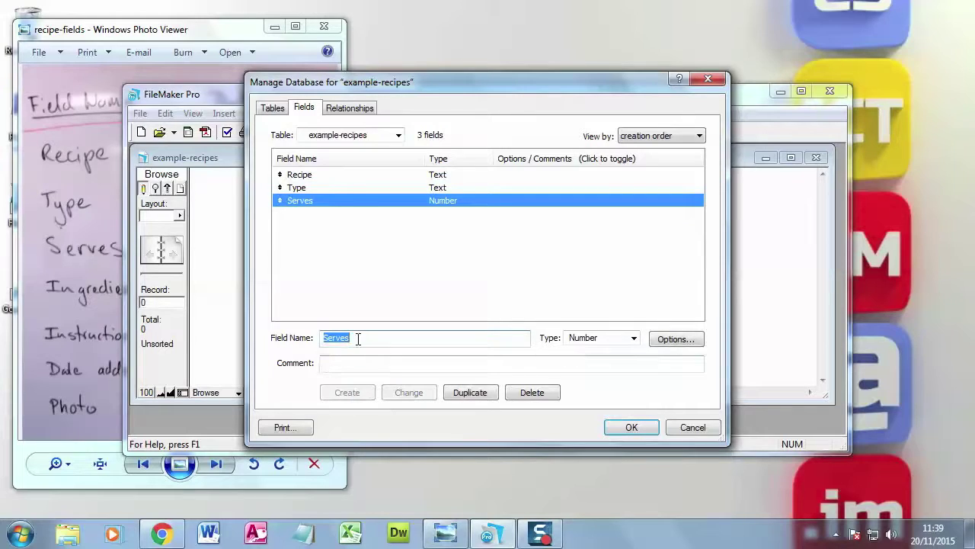
- Add ingredients and instructions as Text fields
text(ingred)
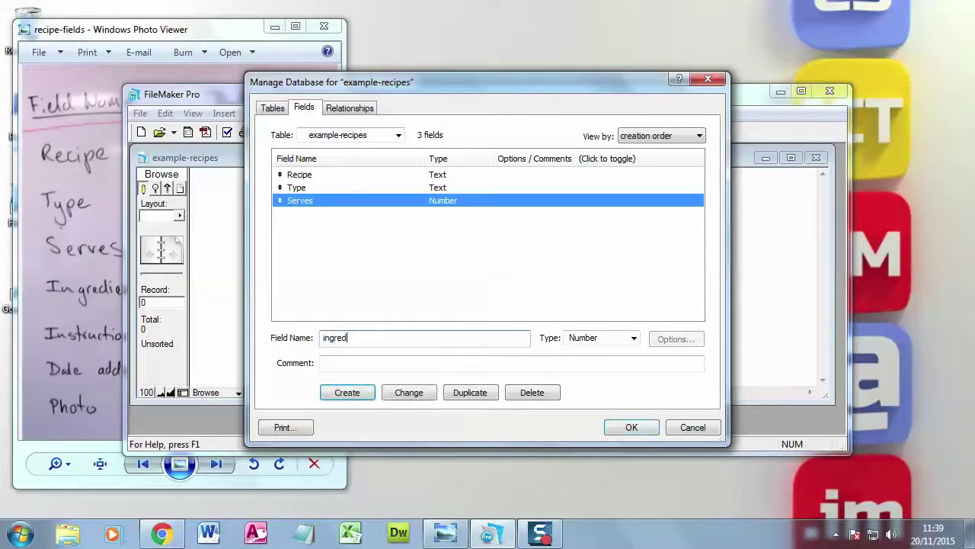
text(ients)
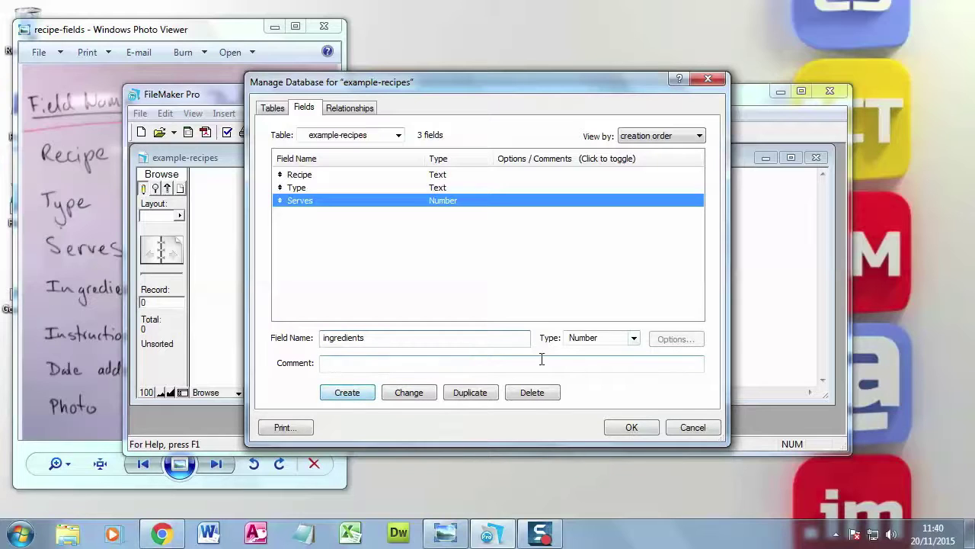
click(633, 339)
click(592, 350)
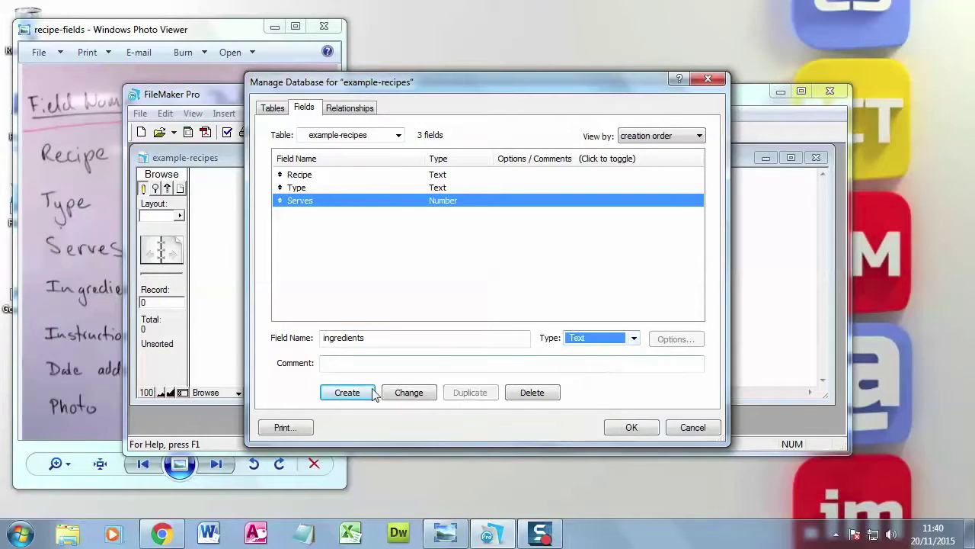
click(362, 396)
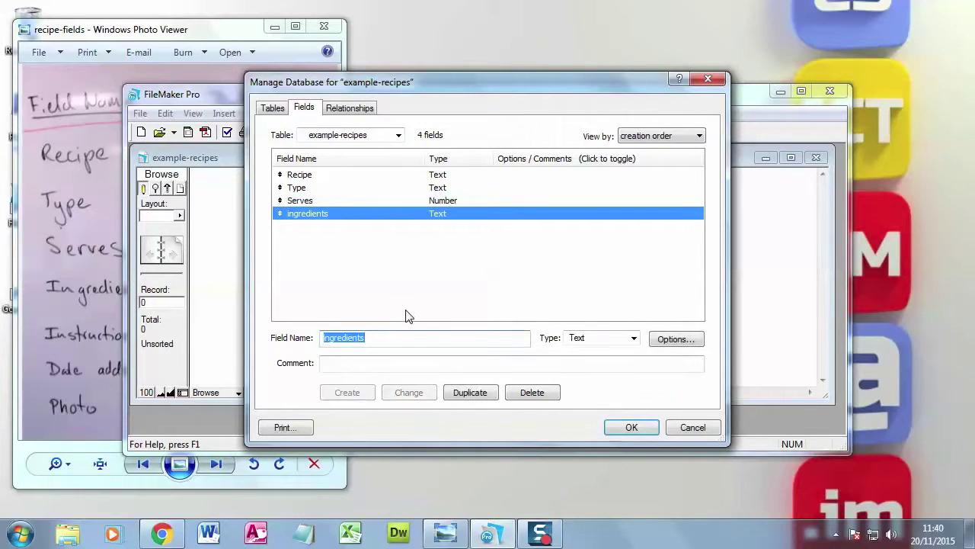
text(instructions)
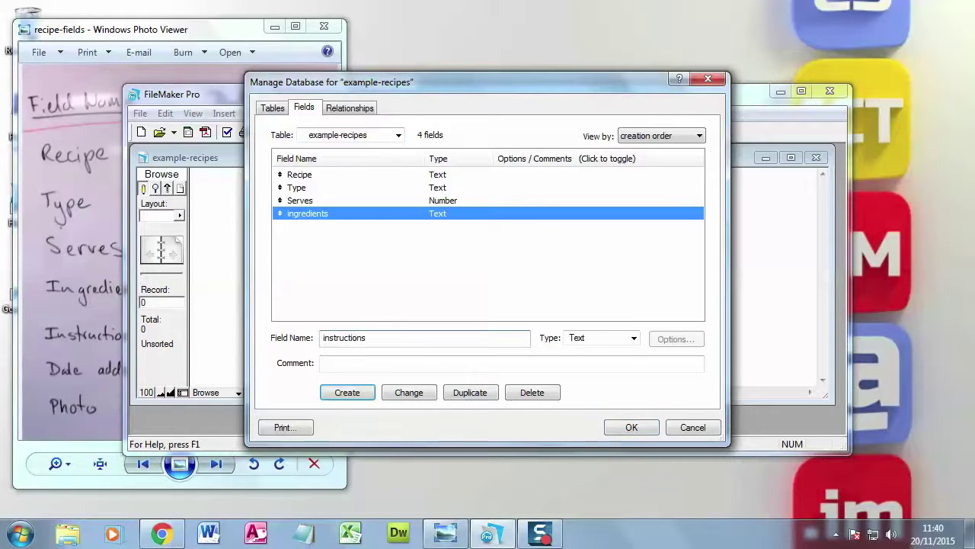
key(Return)
- Add a DateAdded field of type Date
text(Sate)
key(BackSpace)
key(BackSpace)
key(BackSpace)
key(BackSpace)
text(Date)
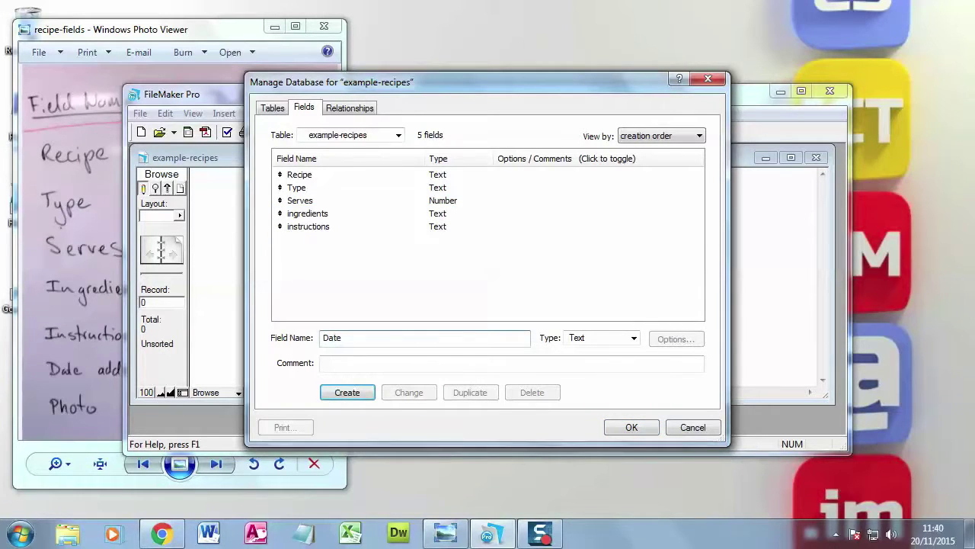
text( Deed)
key(BackSpace)
key(BackSpace)
key(BackSpace)
key(BackSpace)
text(Added)
key(BackSpace)
click(634, 339)
click(599, 372)
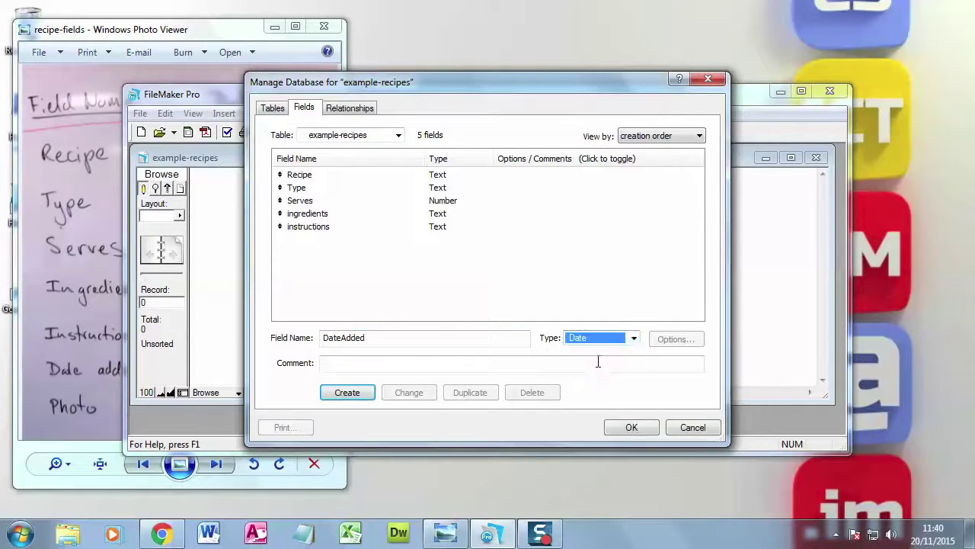
click(353, 393)
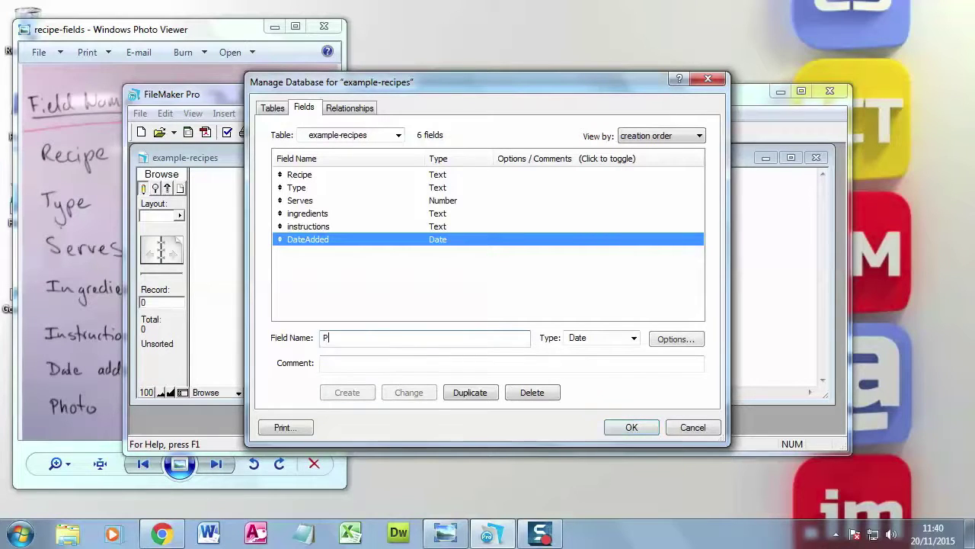
- Add a Photo container field and confirm the field definitions
text(hoto)
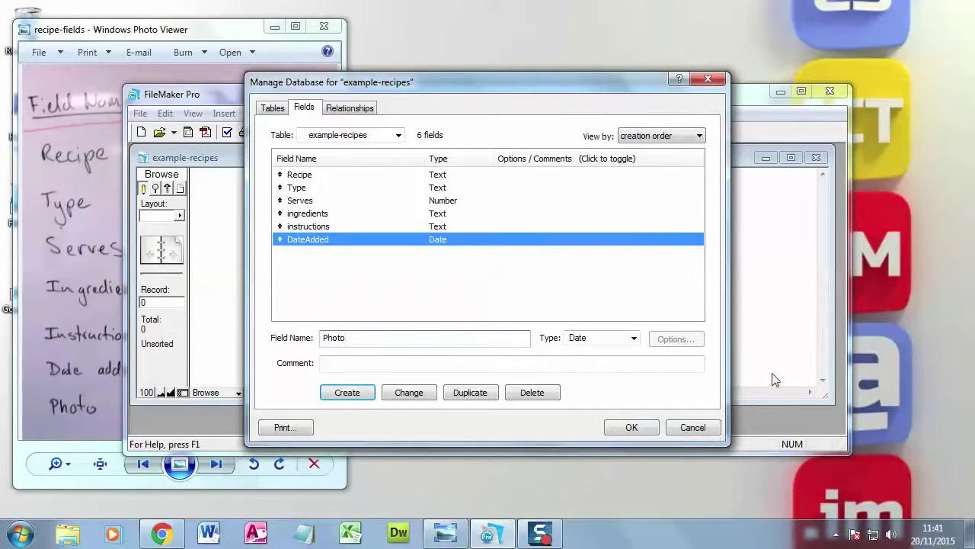
click(633, 338)
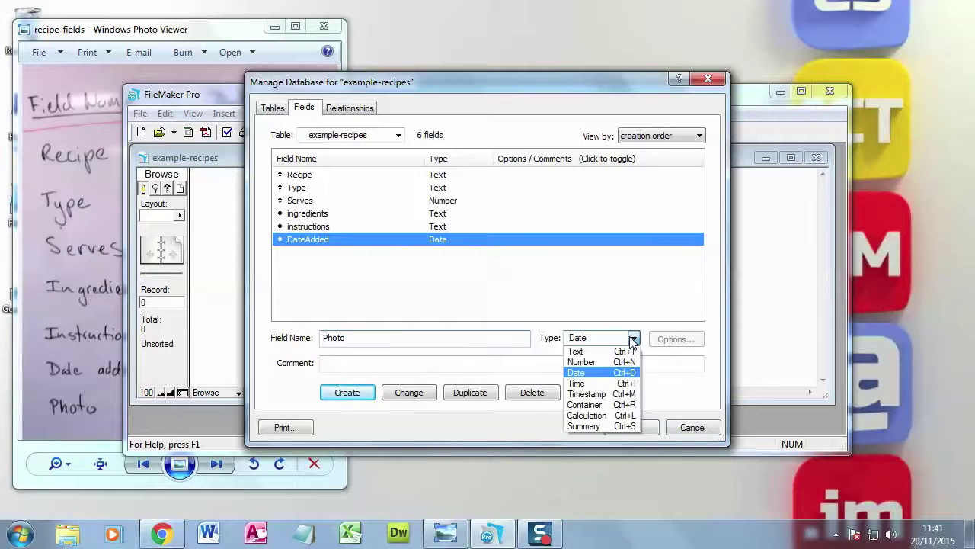
click(611, 404)
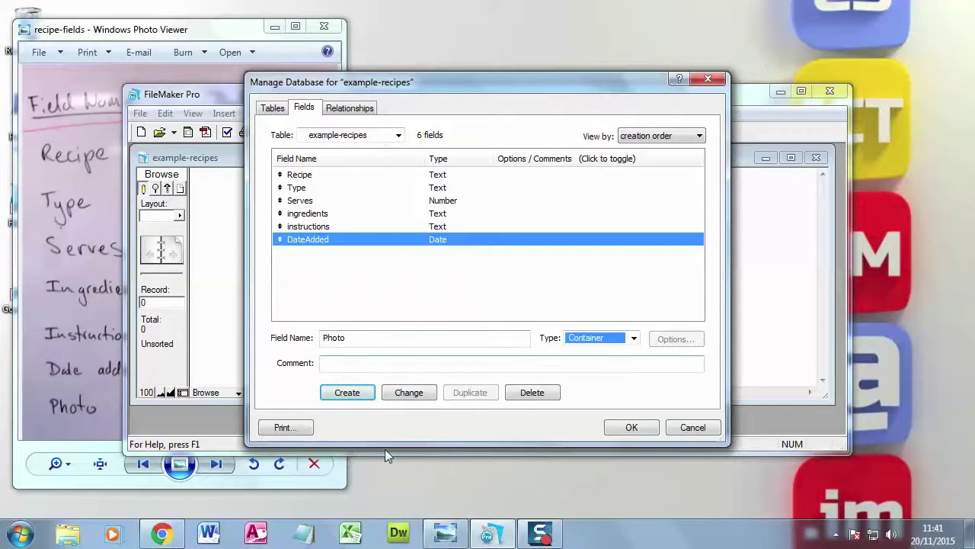
click(352, 393)
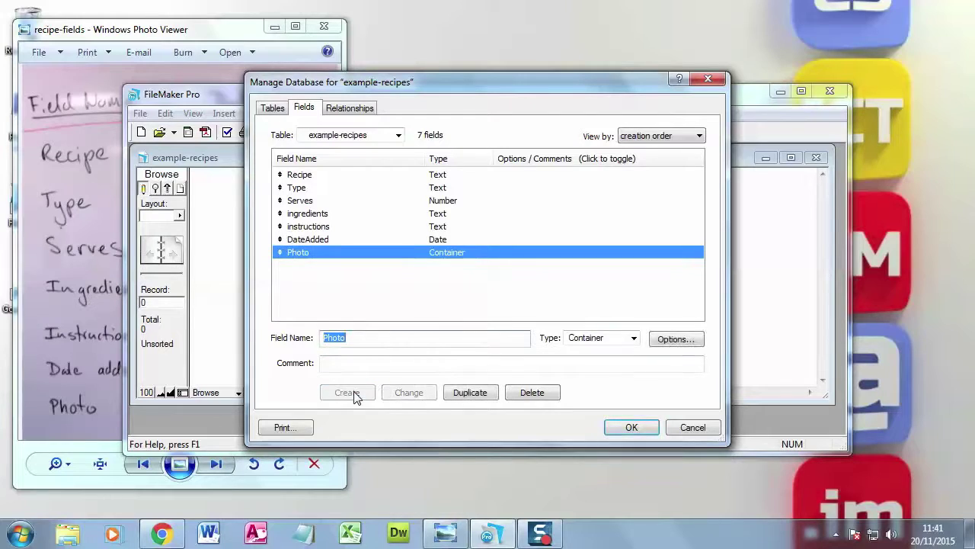
click(638, 427)
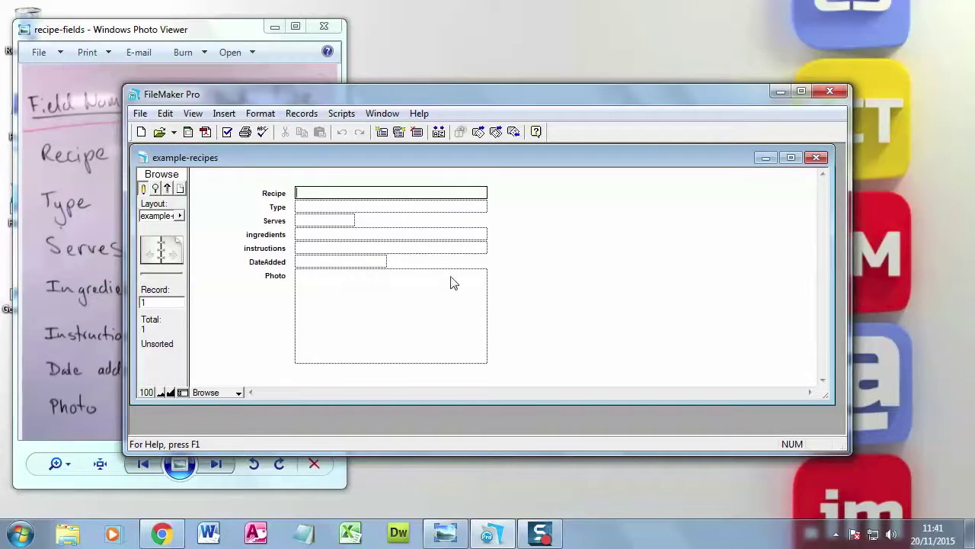
- Switch to Layout mode, narrow the Type field, and select the DateAdded label and field
click(193, 113)
click(235, 161)
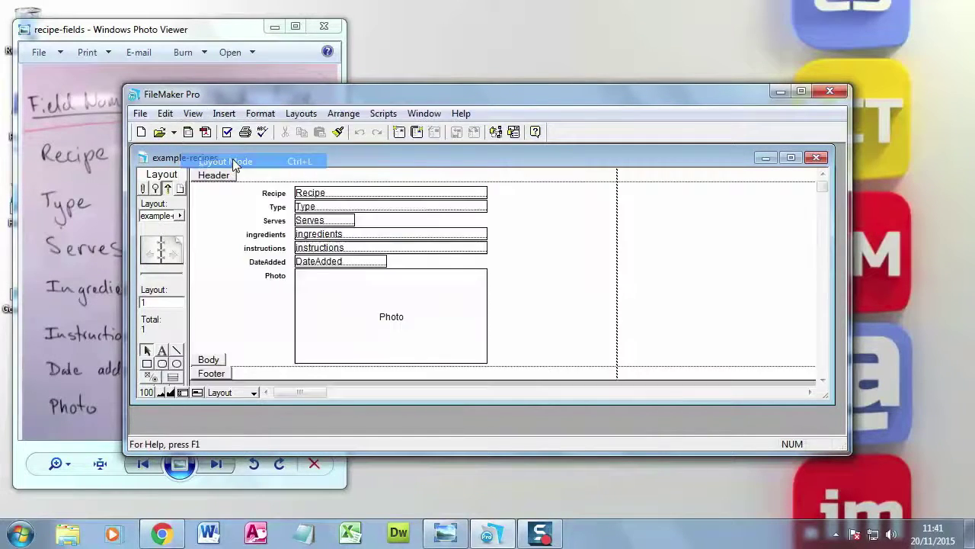
click(472, 197)
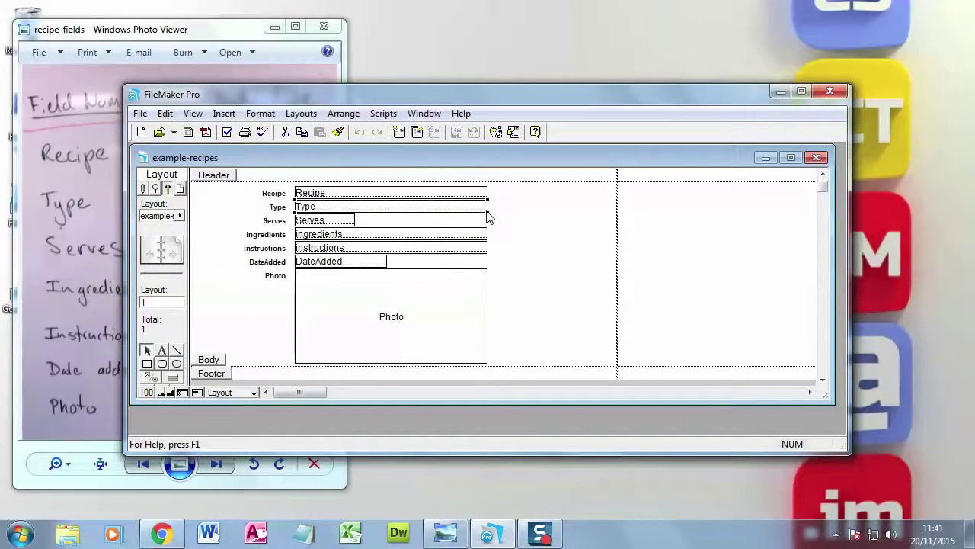
drag(485, 213, 309, 226)
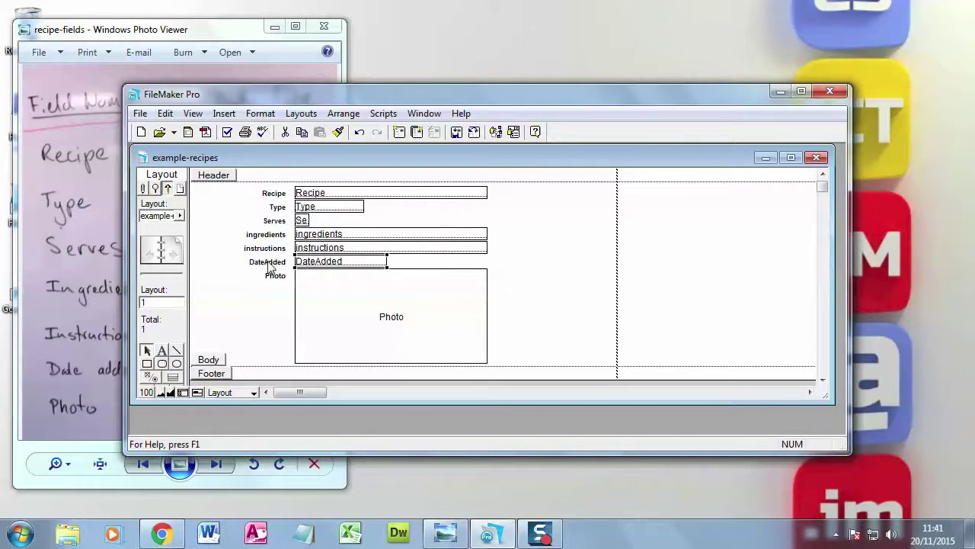
shift+click(274, 263)
- Move DateAdded and Photo with their labels into a right-hand column at the top
drag(349, 263, 595, 191)
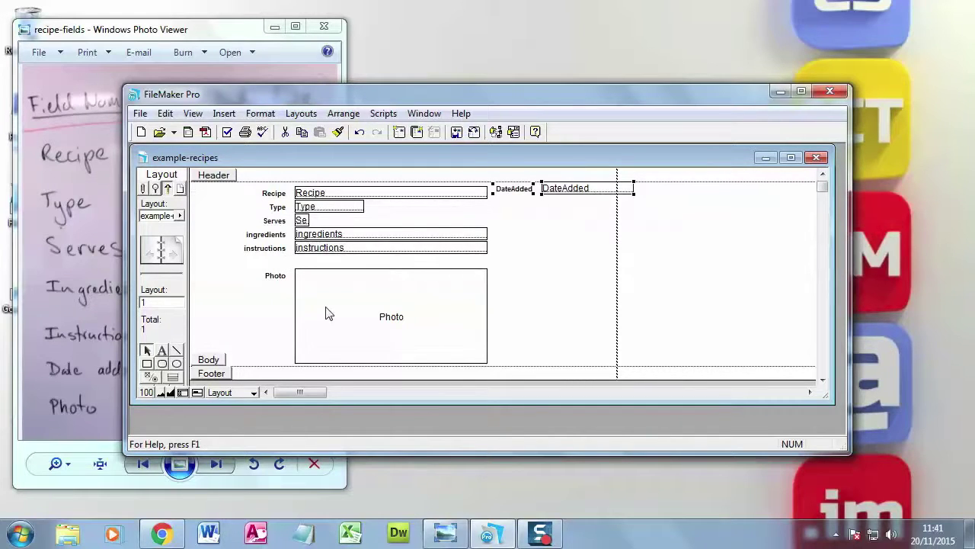
click(280, 199)
click(343, 327)
shift+click(278, 279)
drag(363, 301, 609, 232)
- Move the instructions field and label lower, and make instructions and ingredients taller
click(324, 250)
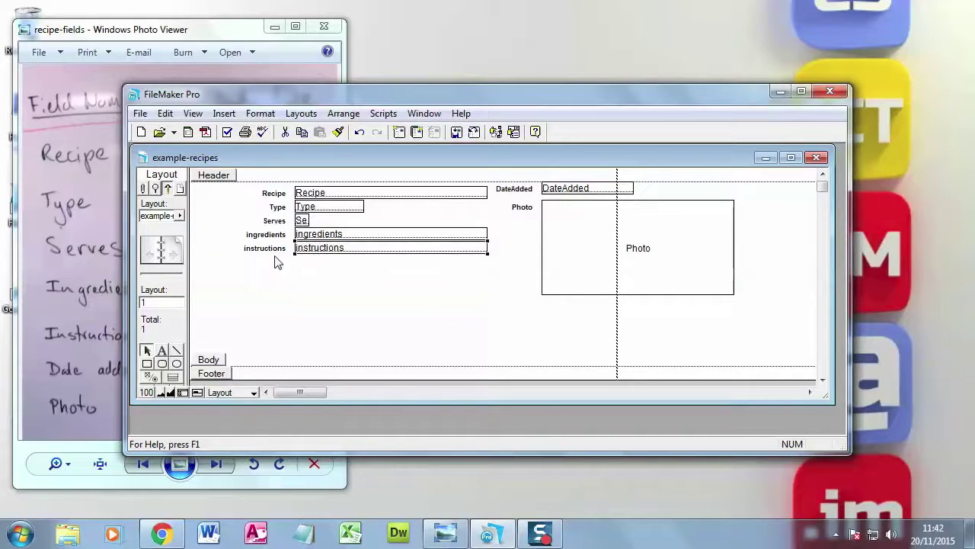
shift+click(260, 248)
drag(312, 253, 318, 291)
click(505, 309)
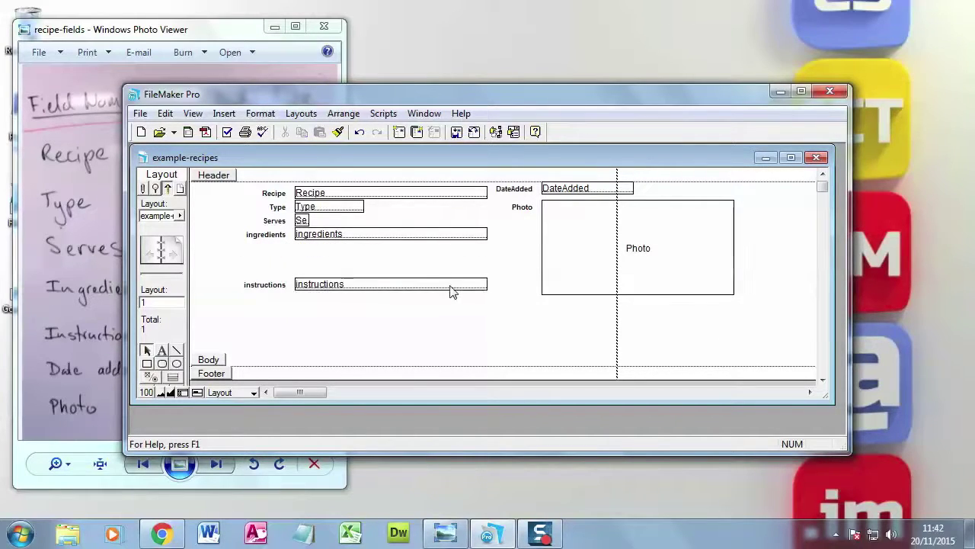
click(451, 287)
drag(488, 290, 492, 354)
click(446, 230)
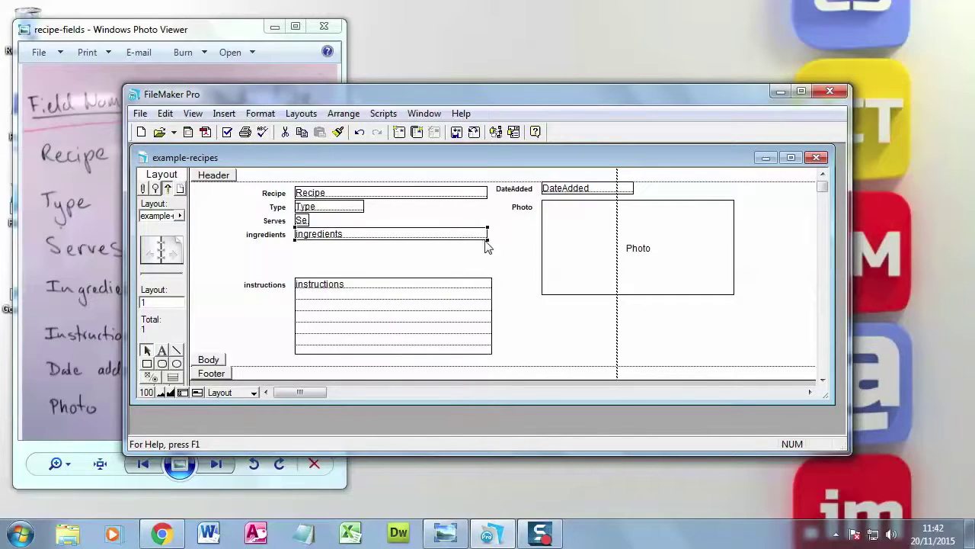
drag(489, 241, 494, 279)
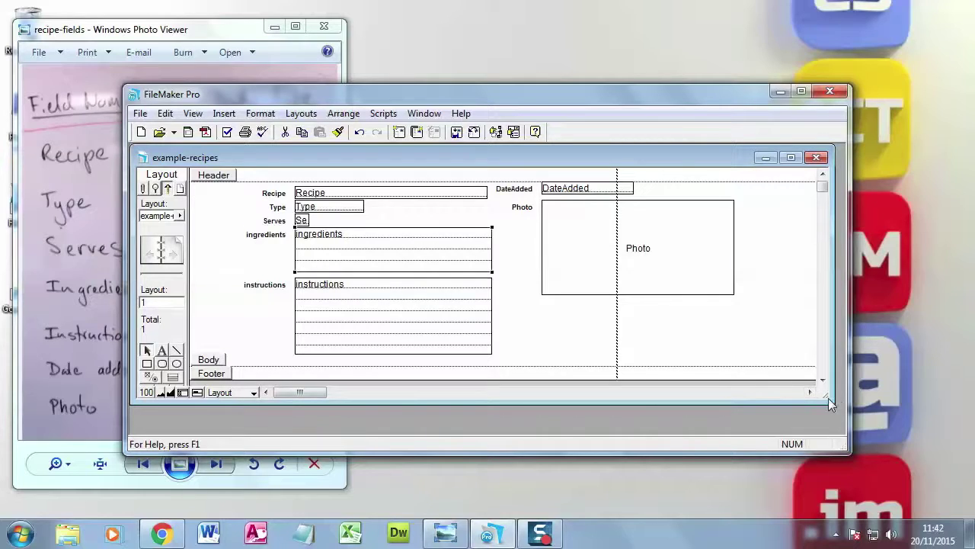
- Enlarge the window, extend the Body part downward, and stretch instructions further
drag(828, 398, 837, 433)
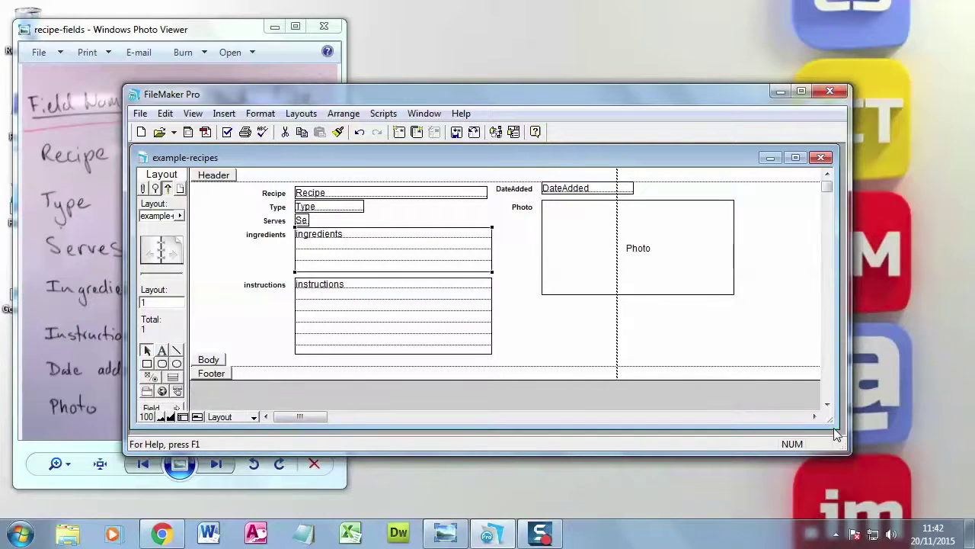
drag(207, 361, 211, 397)
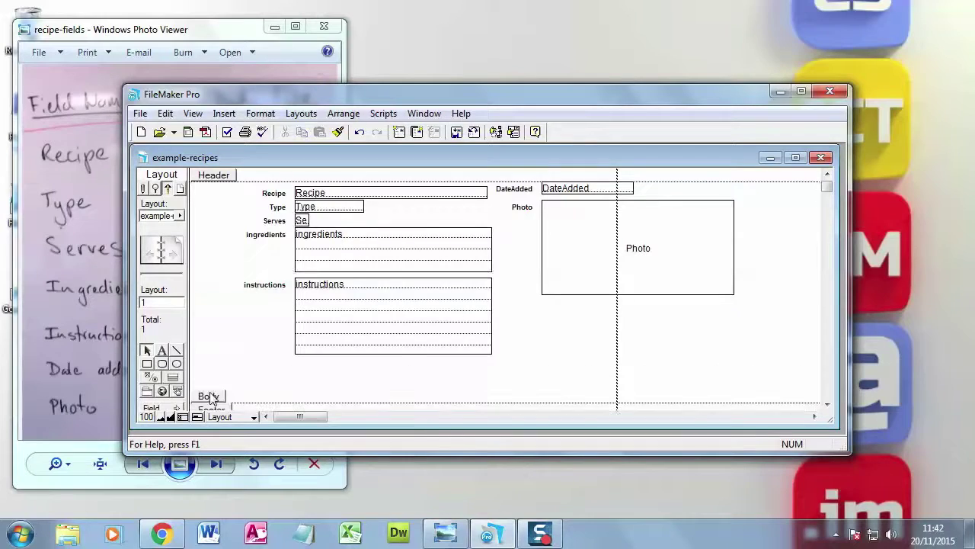
click(457, 346)
drag(491, 354, 491, 395)
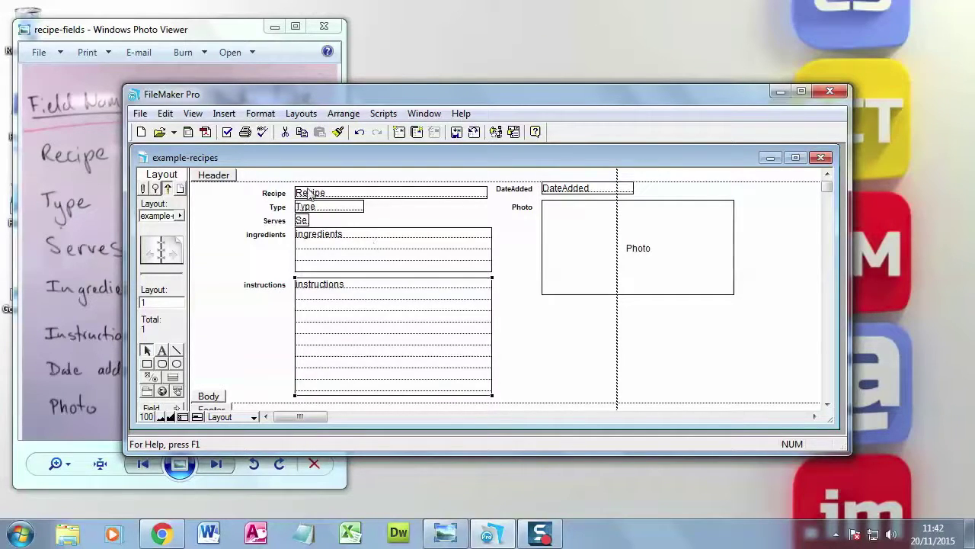
- Return to Browse mode and save the changes to the layout
click(193, 113)
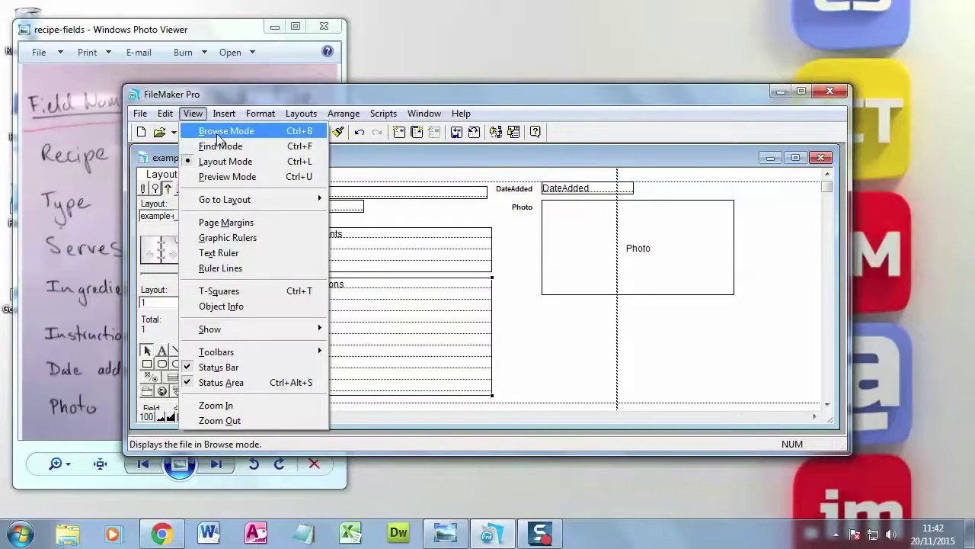
click(217, 132)
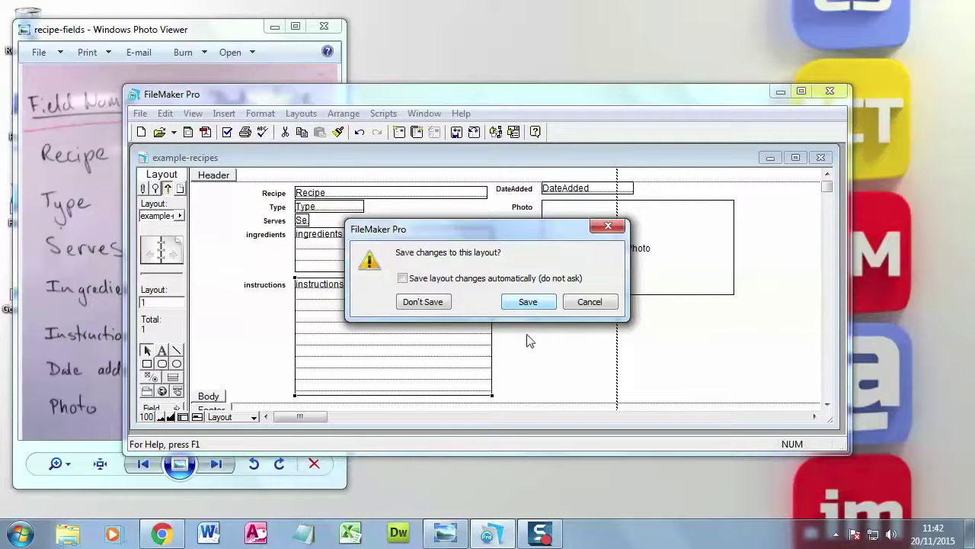
click(528, 302)
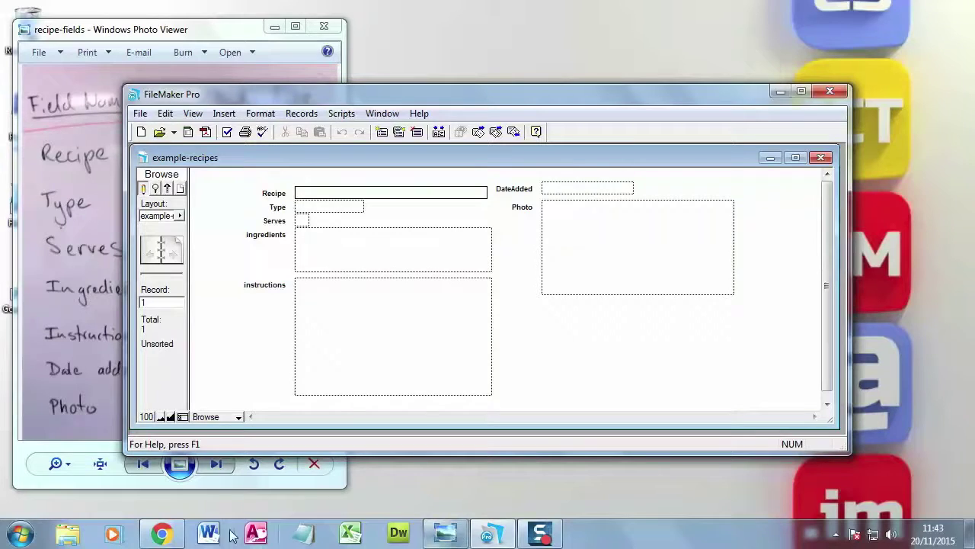
- Select the Sticky toffee pudding title on the BBC Food page, then return to FileMaker
click(161, 534)
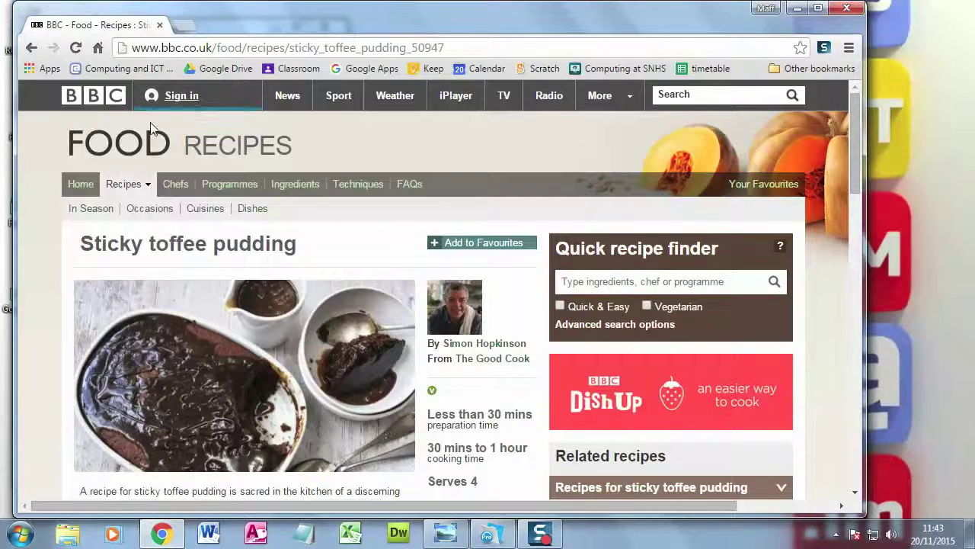
drag(83, 243, 304, 243)
key(ctrl+c)
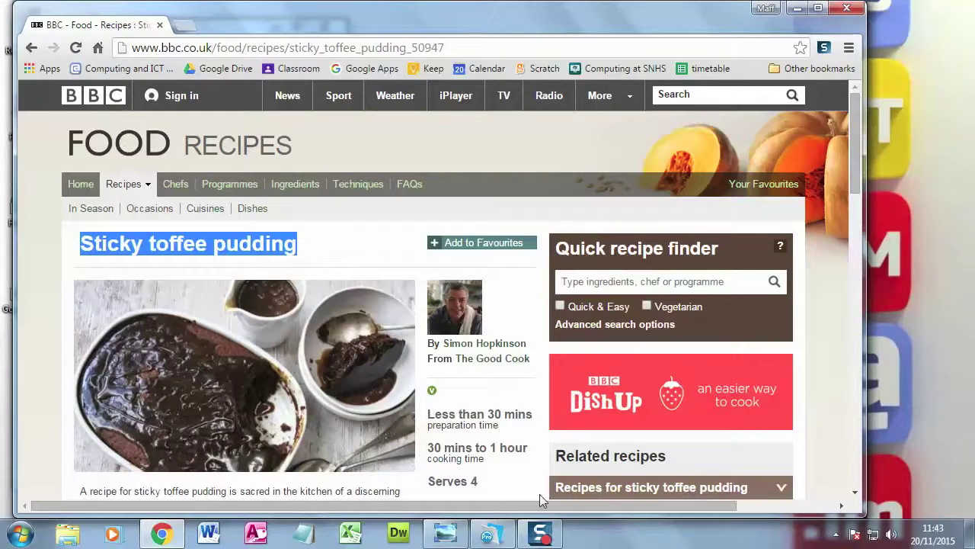
click(491, 533)
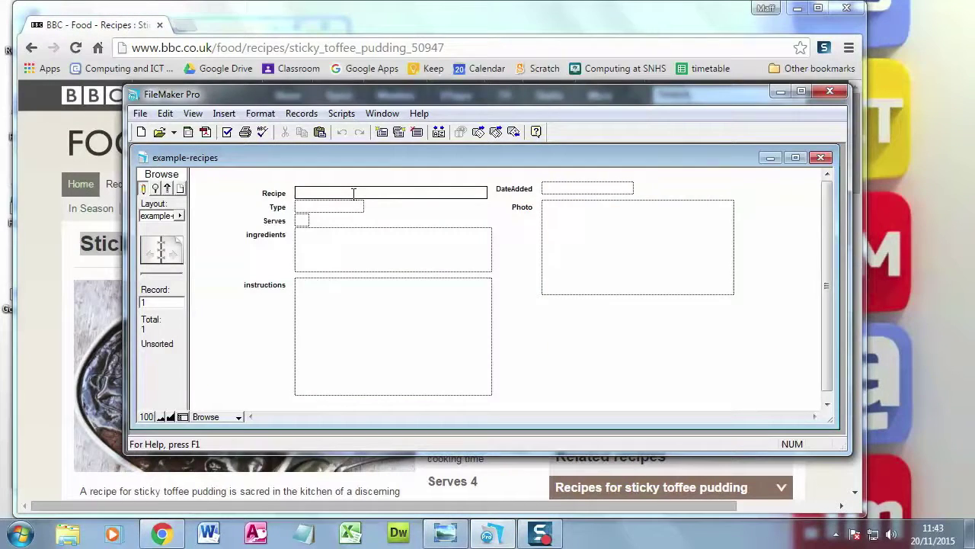
- Enter Sticky toffee pudding as Recipe, Dessert as Type, and 4 for Serves
key(ctrl+v)
click(331, 210)
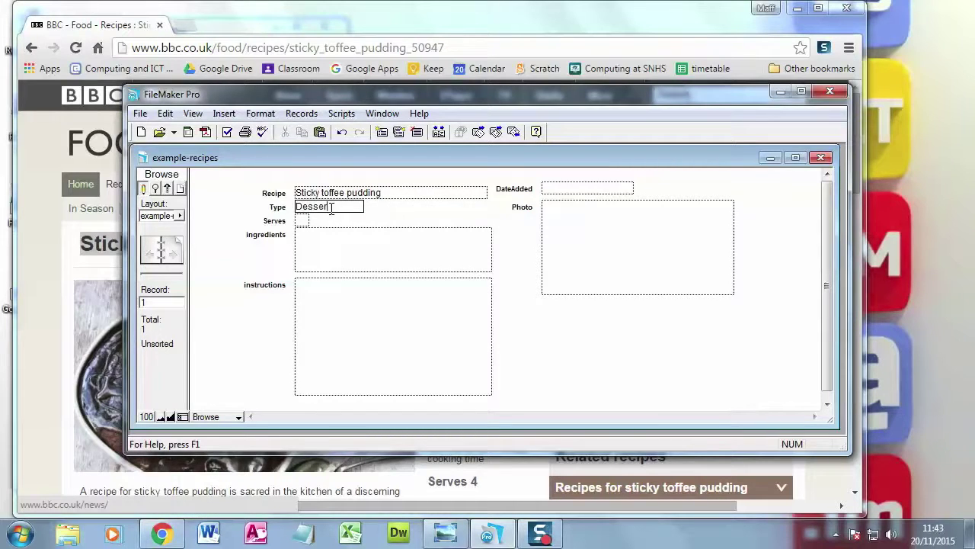
click(36, 302)
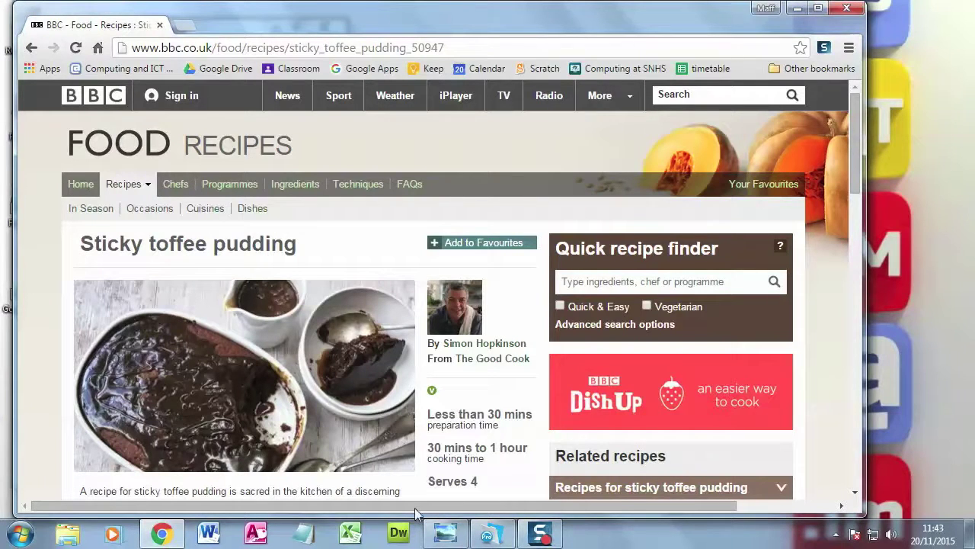
click(493, 539)
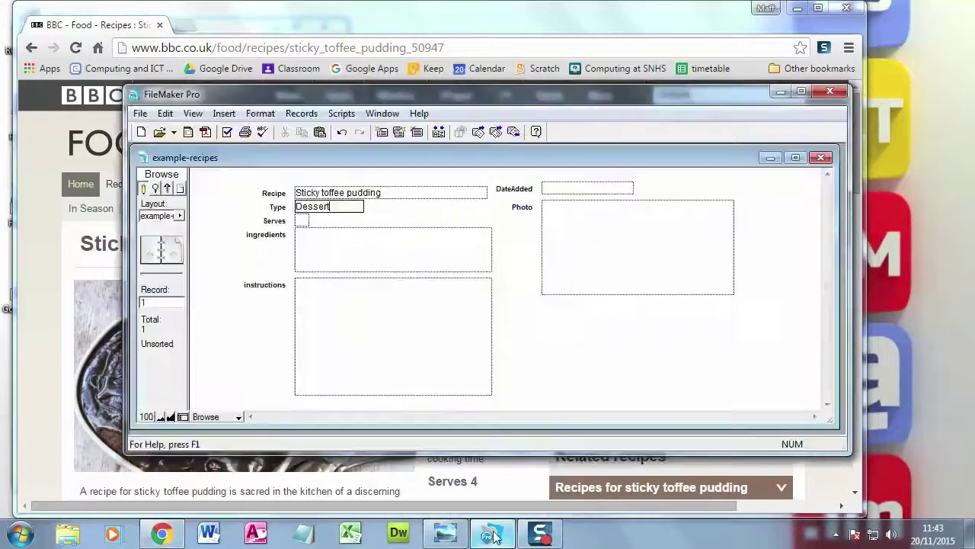
click(302, 220)
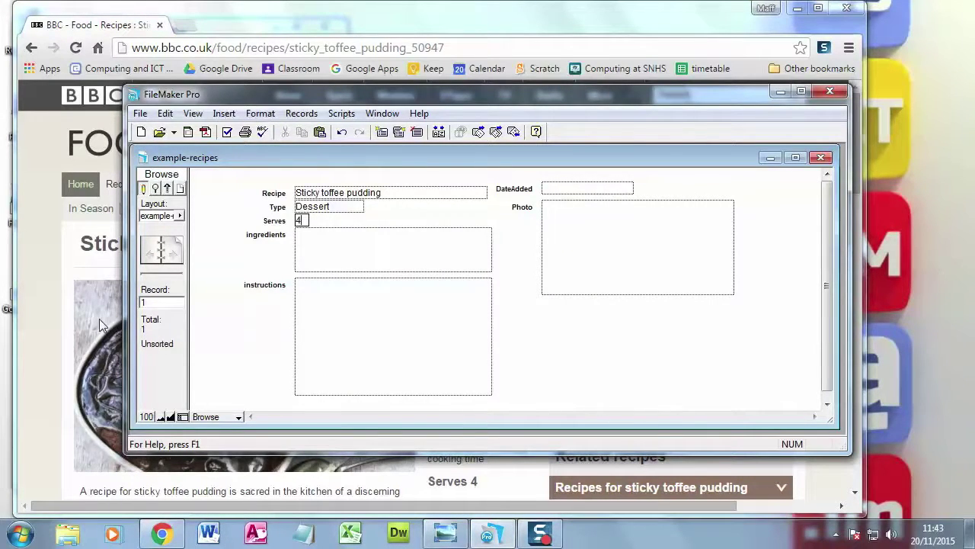
- Put the sticky_toffee_pudding_50947_16x9.jpg photo into the Photo field via the desktop and commit
drag(102, 325, 872, 343)
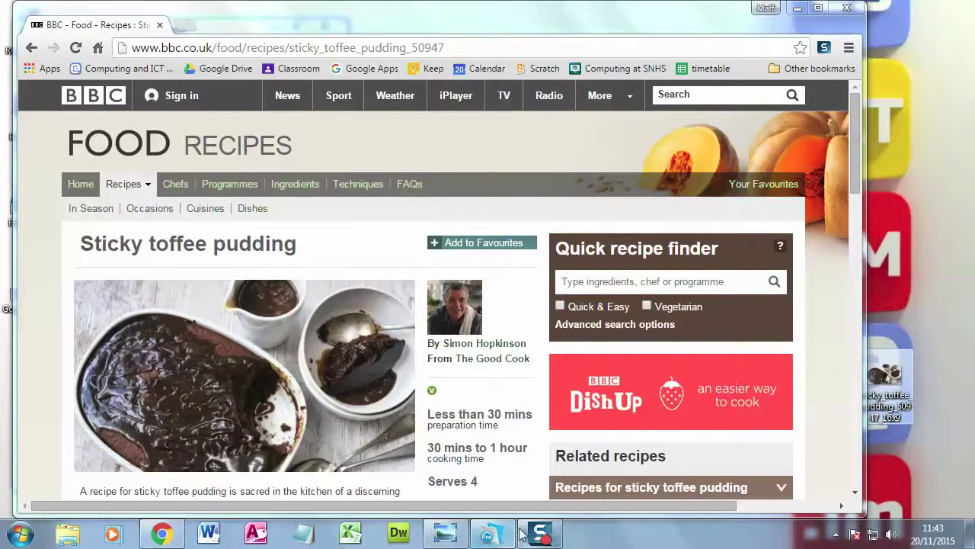
click(493, 535)
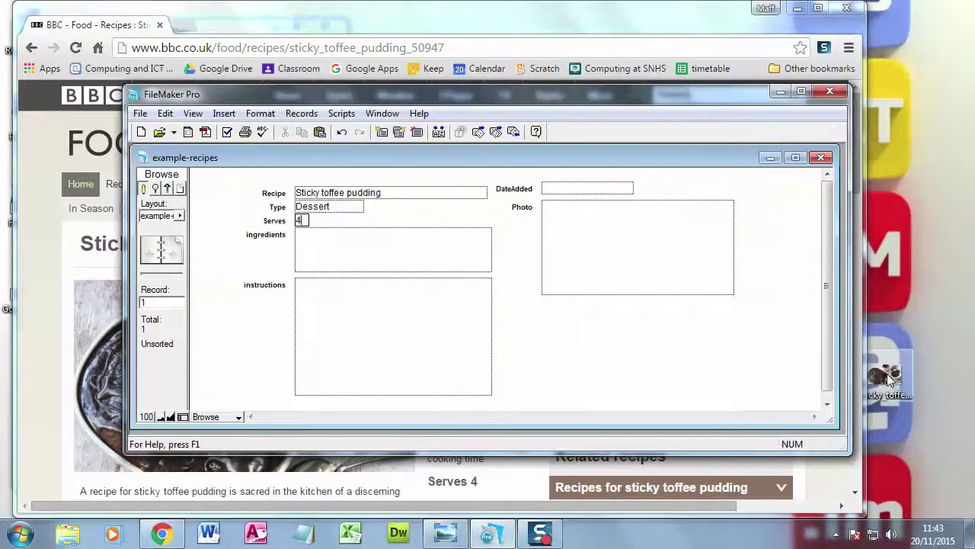
drag(887, 375, 618, 236)
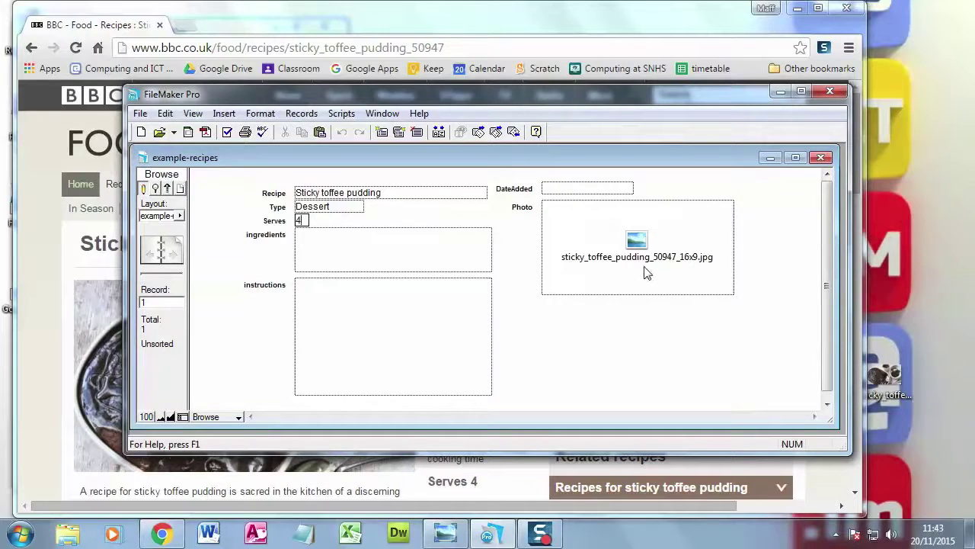
click(511, 305)
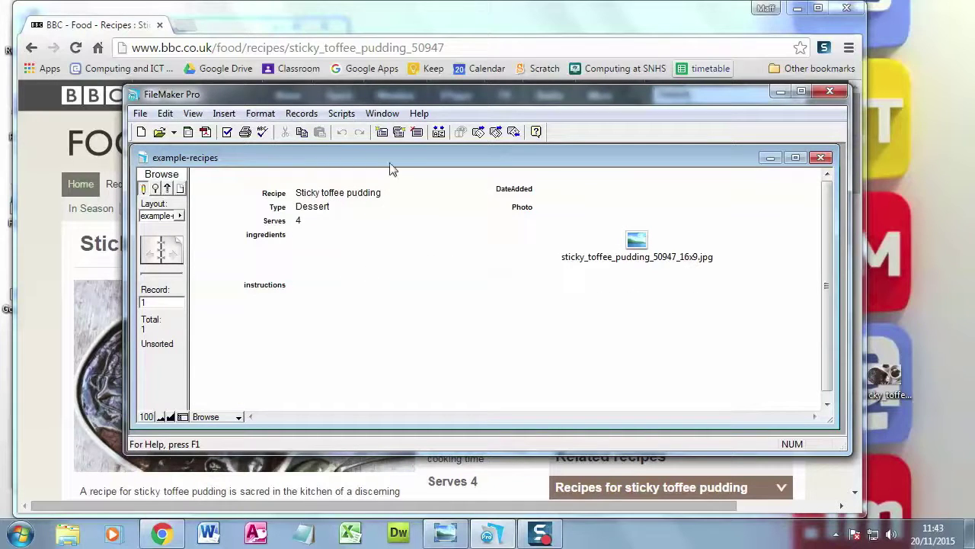
- Create an empty record 2, then return to record 1, Sticky toffee pudding
click(382, 132)
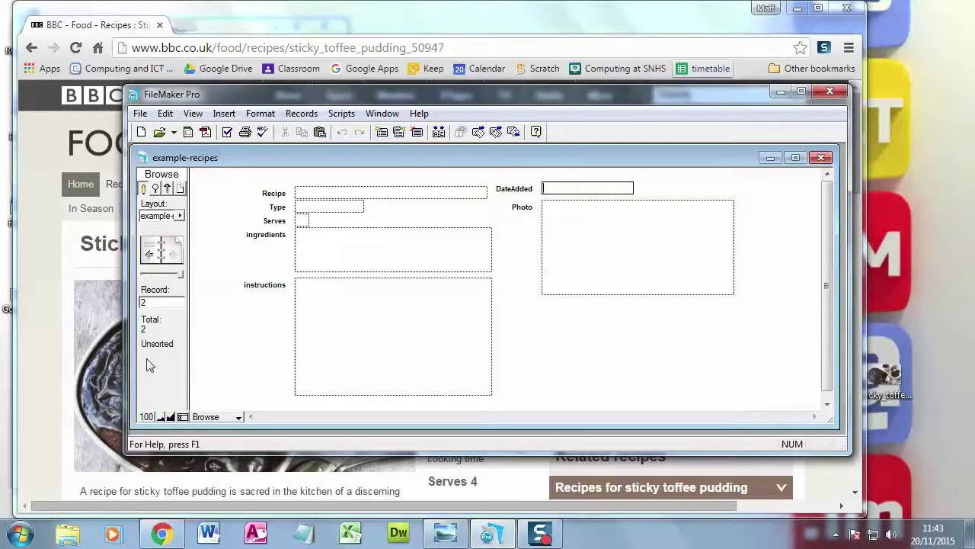
click(150, 256)
click(175, 255)
click(152, 256)
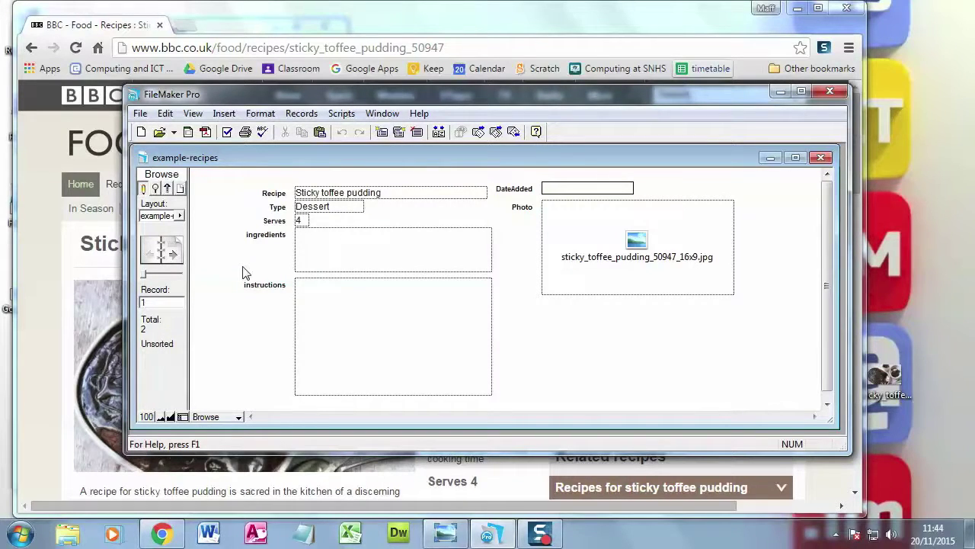